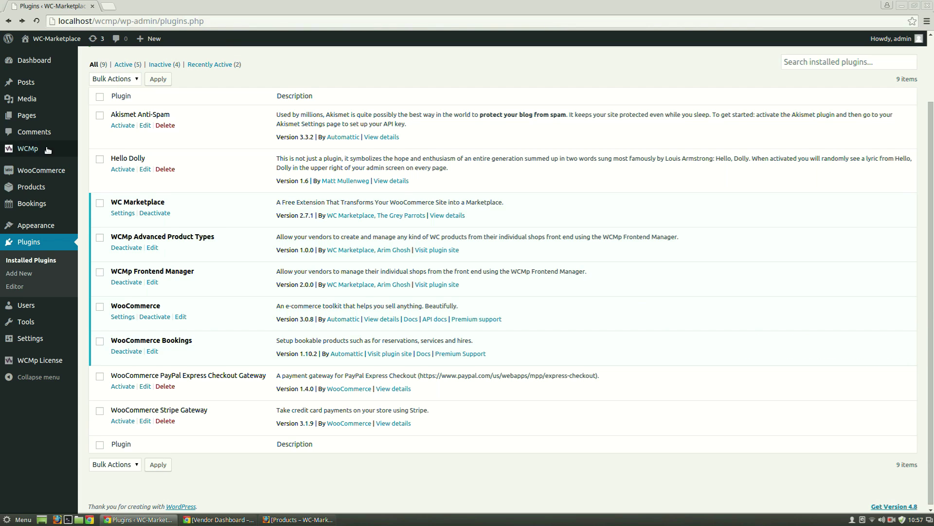
- Save the WCMp Capabilities tab settings with Manage Bookings checked
{"action": "mouse_move", "coordinate": [28, 148]}
{"action": "left_click", "coordinate": [95, 214]}
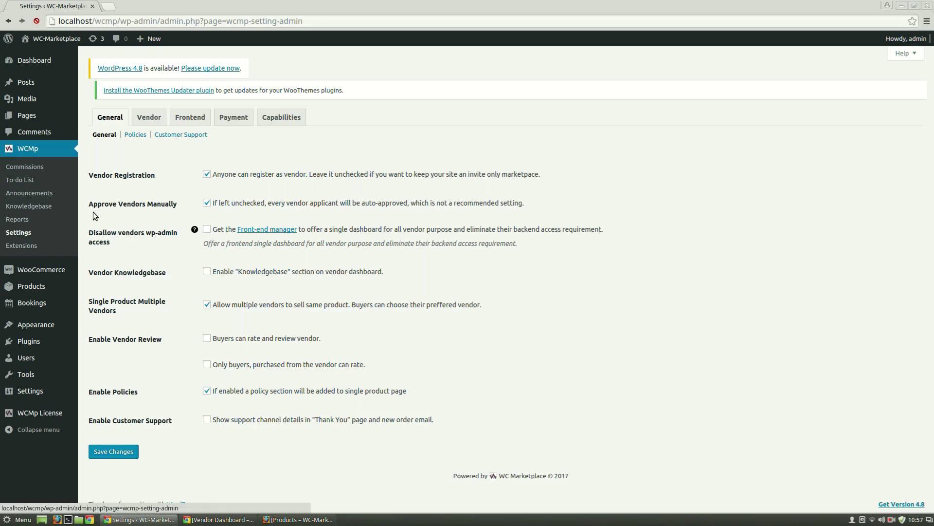
{"action": "left_click", "coordinate": [274, 97]}
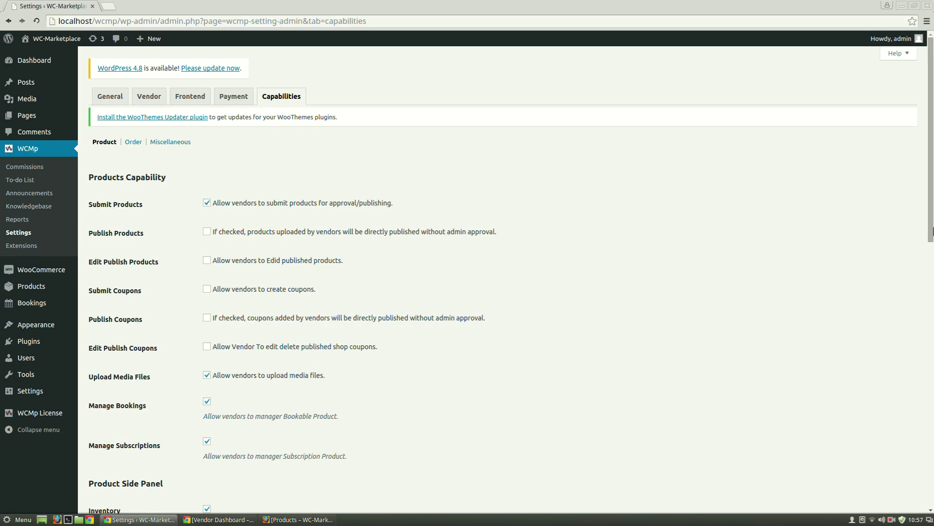
{"action": "left_click_drag", "start_coordinate": [930, 234], "coordinate": [930, 504]}
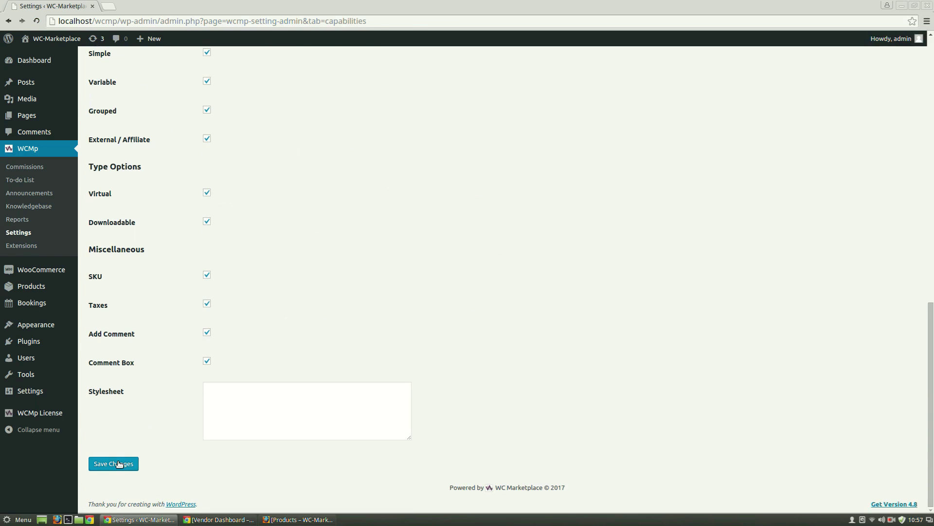
{"action": "left_click", "coordinate": [122, 465]}
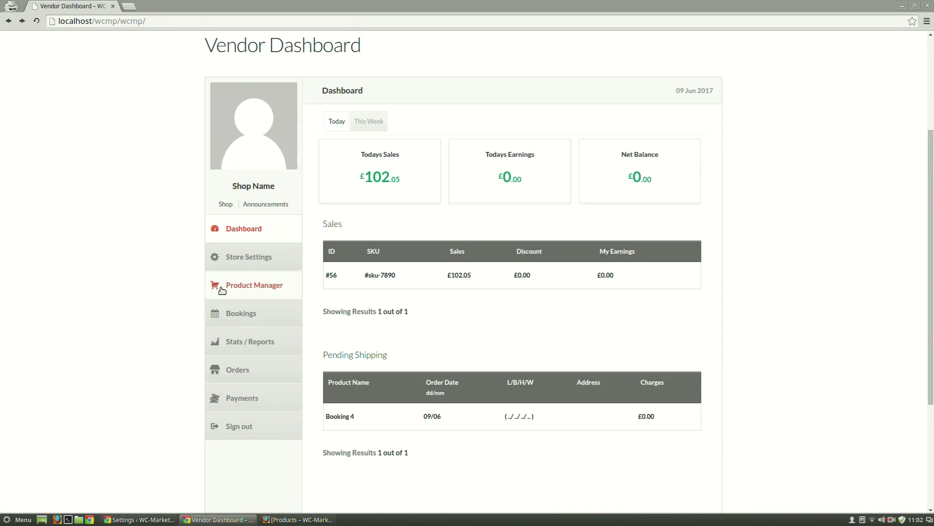
- Start a new product in Product Manager with the type set to Bookable product
{"action": "left_click", "coordinate": [237, 287]}
{"action": "left_click", "coordinate": [231, 310]}
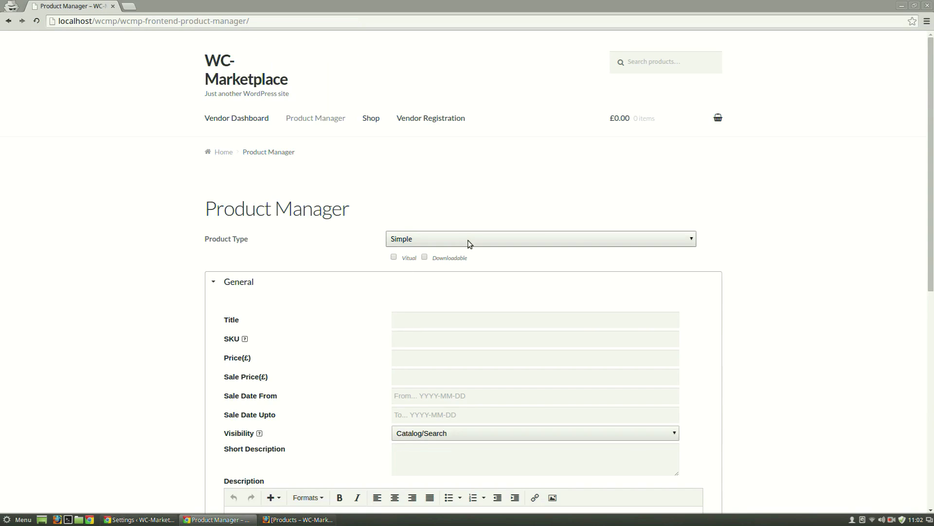
{"action": "left_click", "coordinate": [468, 239]}
{"action": "left_click", "coordinate": [427, 292]}
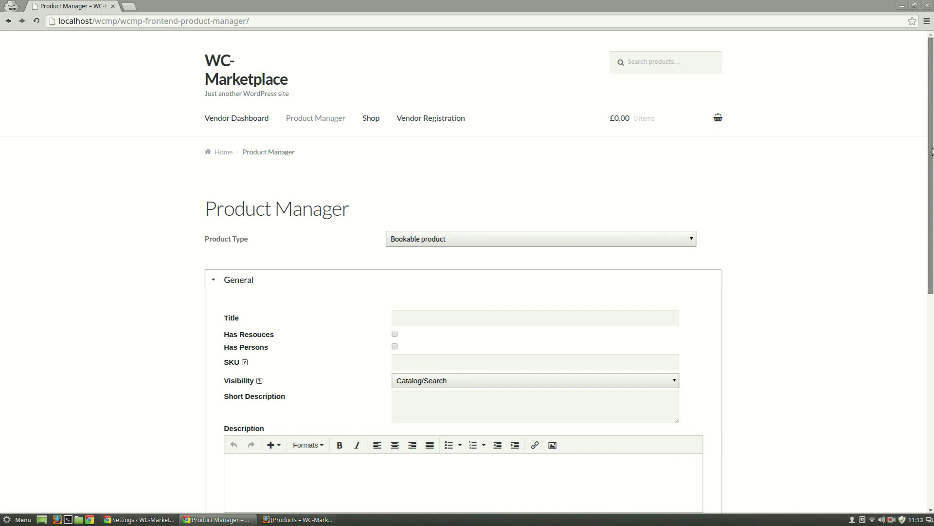
{"action": "scroll", "coordinate": [932, 151], "scroll_direction": "down", "scroll_amount": 5}
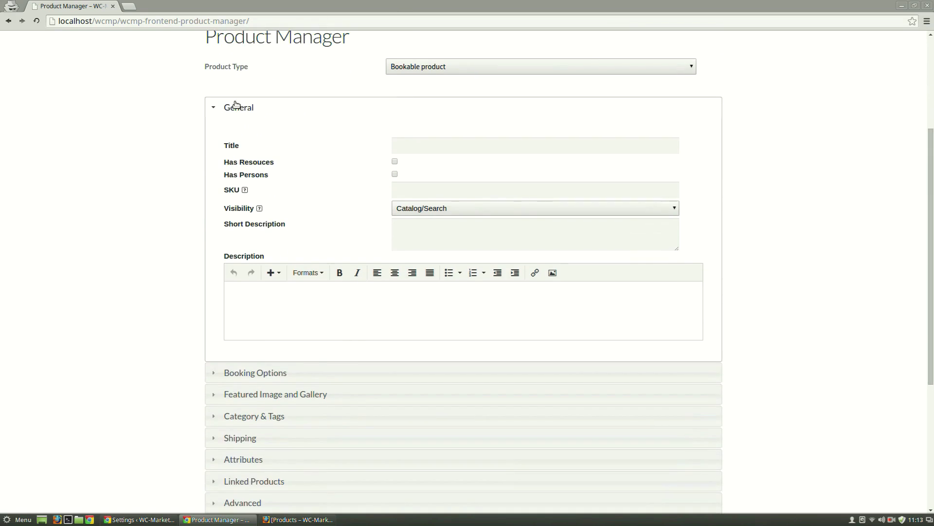
- Browse the Booking Options, Featured Image, Category & Tags, Shipping, Attributes, Linked Products and Advanced sections
{"action": "left_click", "coordinate": [242, 375]}
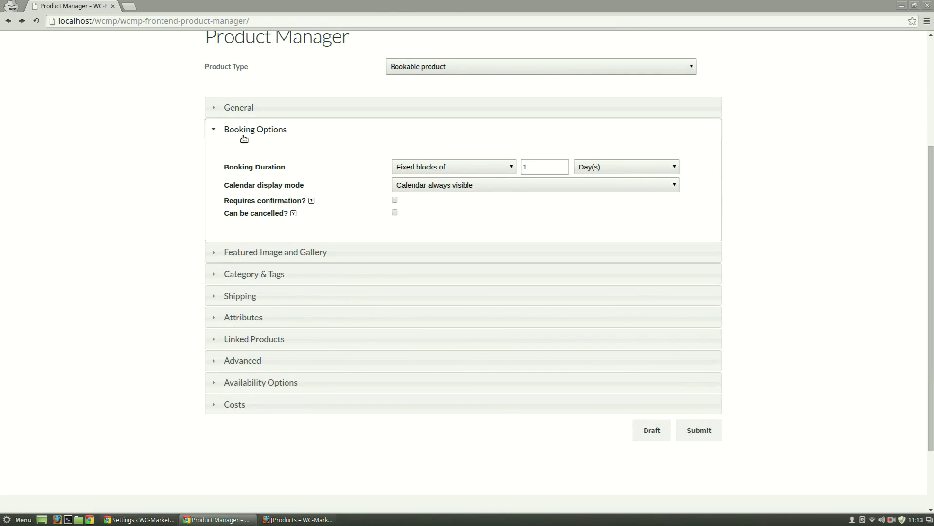
{"action": "left_click", "coordinate": [263, 253]}
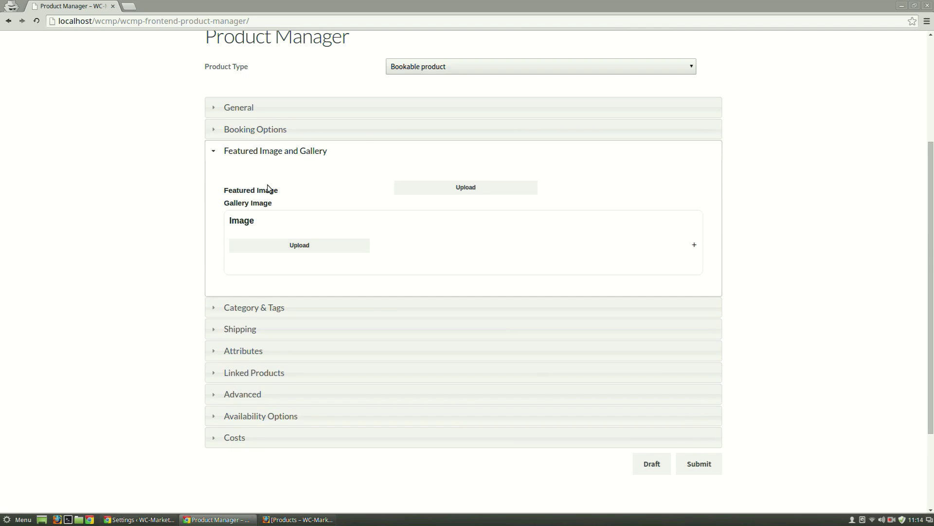
{"action": "left_click", "coordinate": [261, 307]}
{"action": "left_click", "coordinate": [269, 294]}
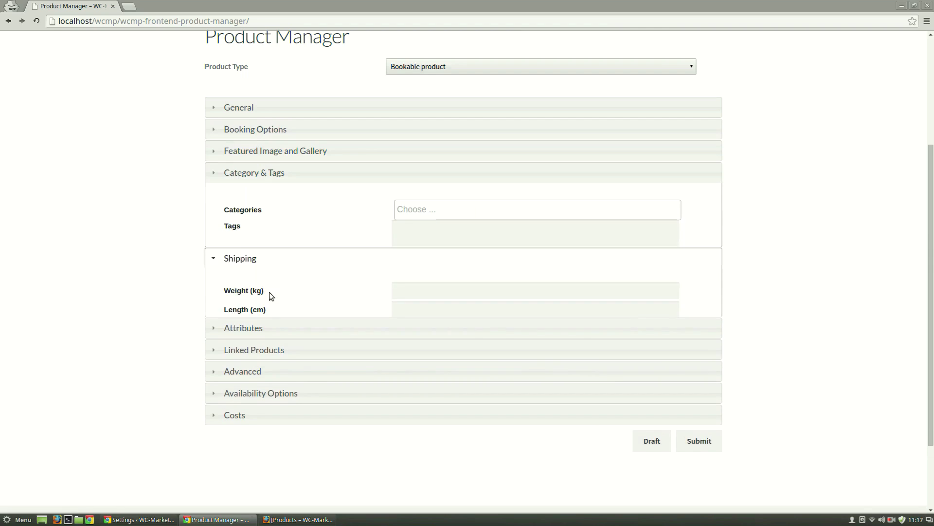
{"action": "left_click", "coordinate": [256, 349]}
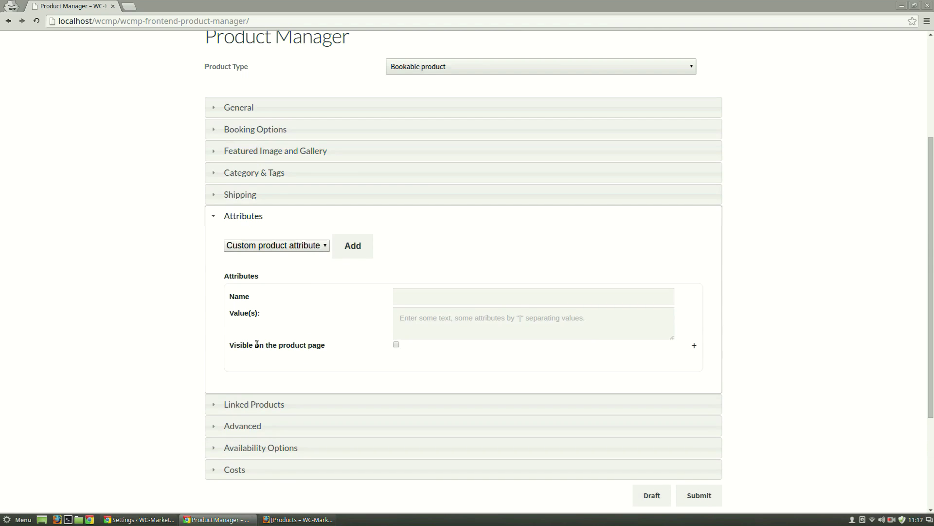
{"action": "left_click", "coordinate": [251, 403]}
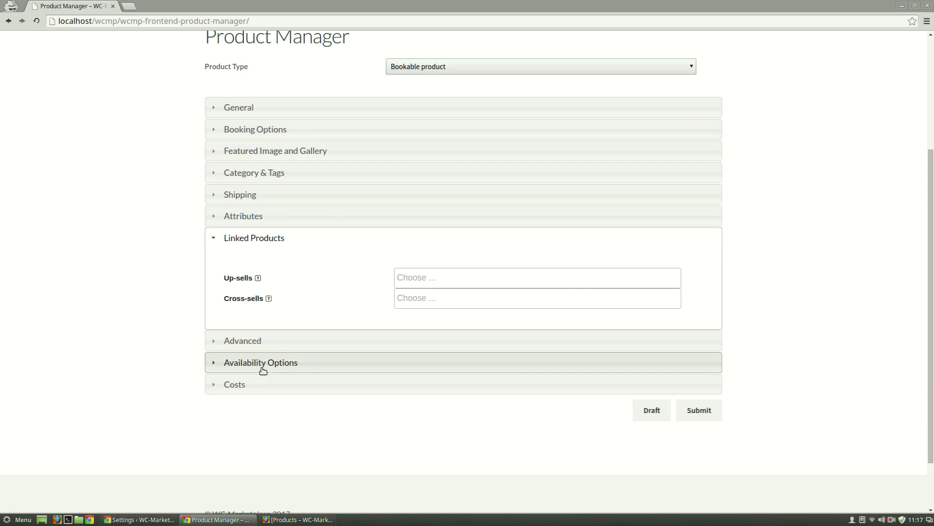
{"action": "left_click", "coordinate": [266, 343]}
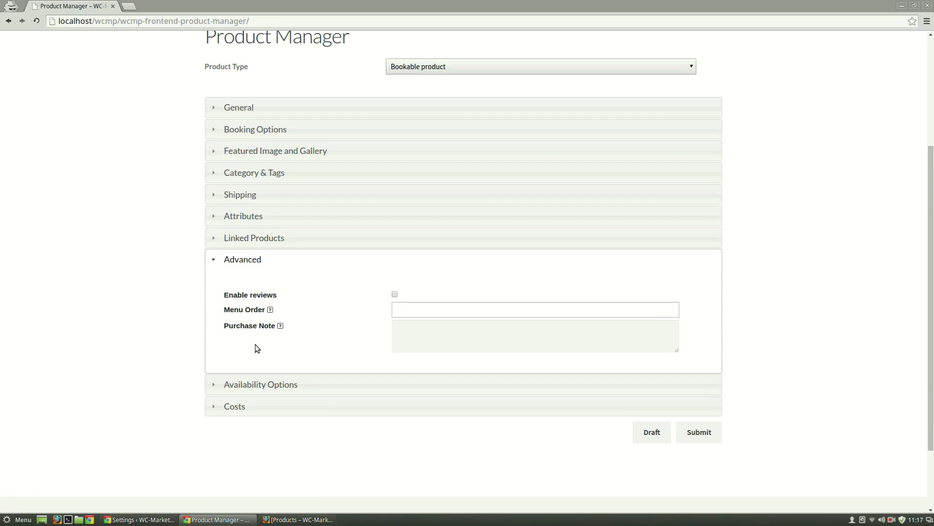
- Review the Availability Options and Costs sections, then go back to the Vendor Dashboard
{"action": "left_click", "coordinate": [269, 387]}
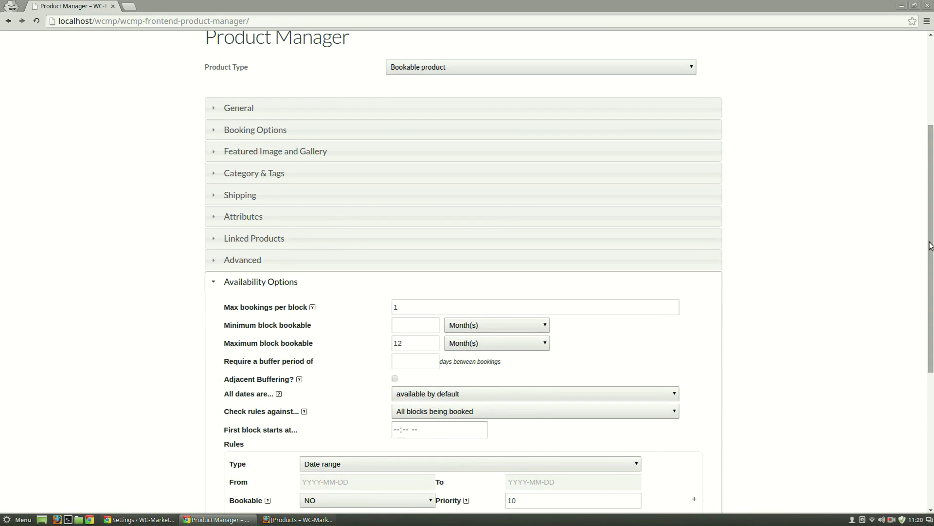
{"action": "left_click_drag", "start_coordinate": [930, 247], "coordinate": [930, 331]}
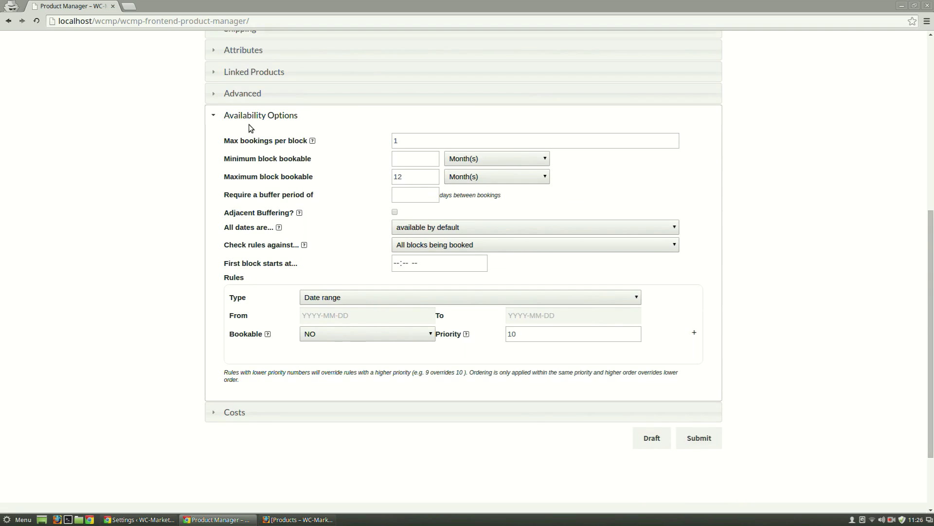
{"action": "left_click", "coordinate": [261, 413]}
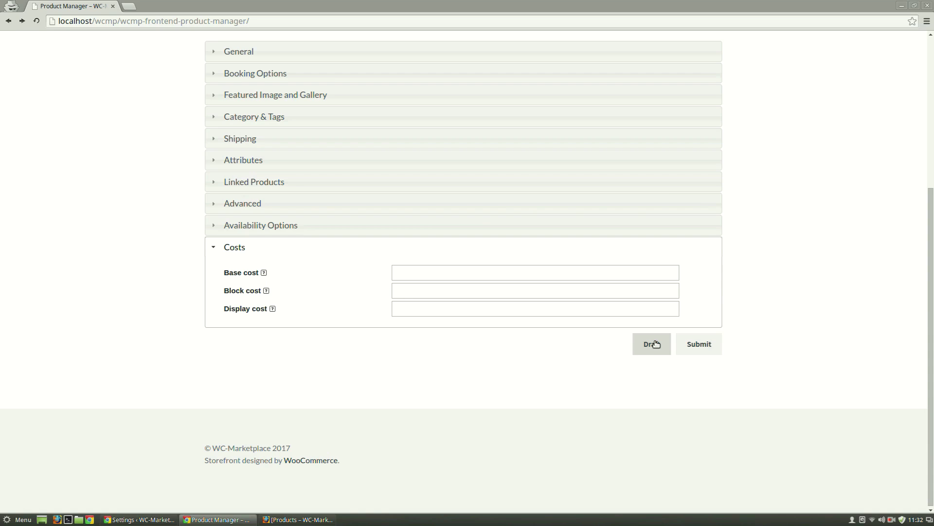
{"action": "left_click_drag", "start_coordinate": [931, 332], "coordinate": [932, 173]}
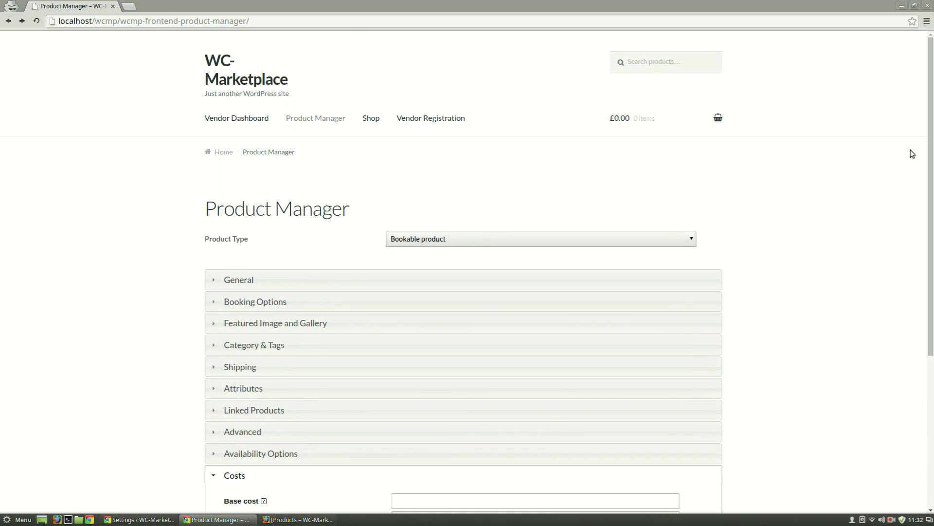
{"action": "left_click", "coordinate": [250, 118]}
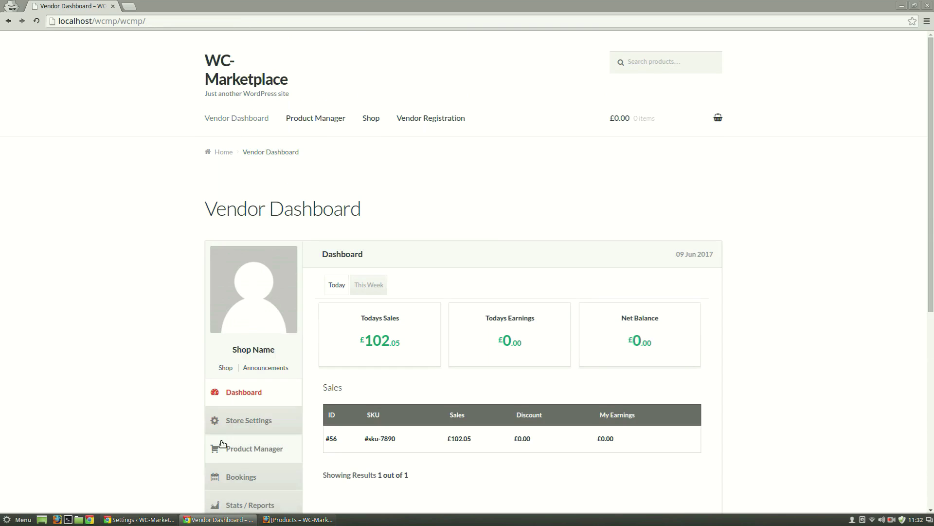
- Open pending Booking 5's edit form from the vendor Products list, then switch to the Firefox storefront
{"action": "left_click", "coordinate": [237, 452]}
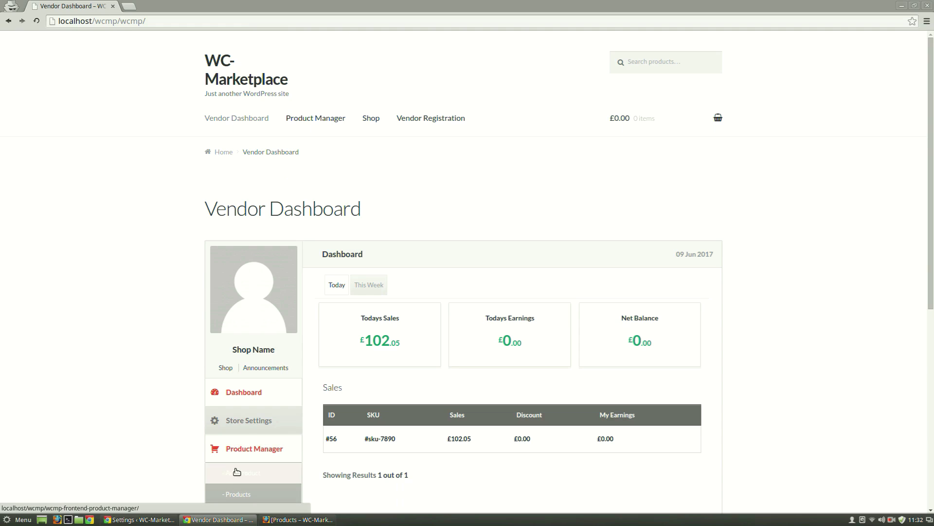
{"action": "left_click", "coordinate": [236, 494]}
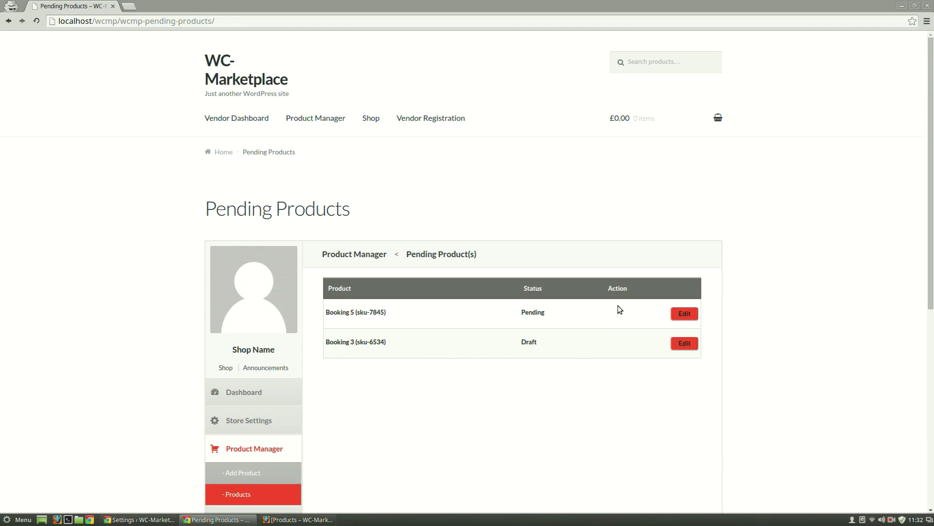
{"action": "left_click", "coordinate": [682, 312]}
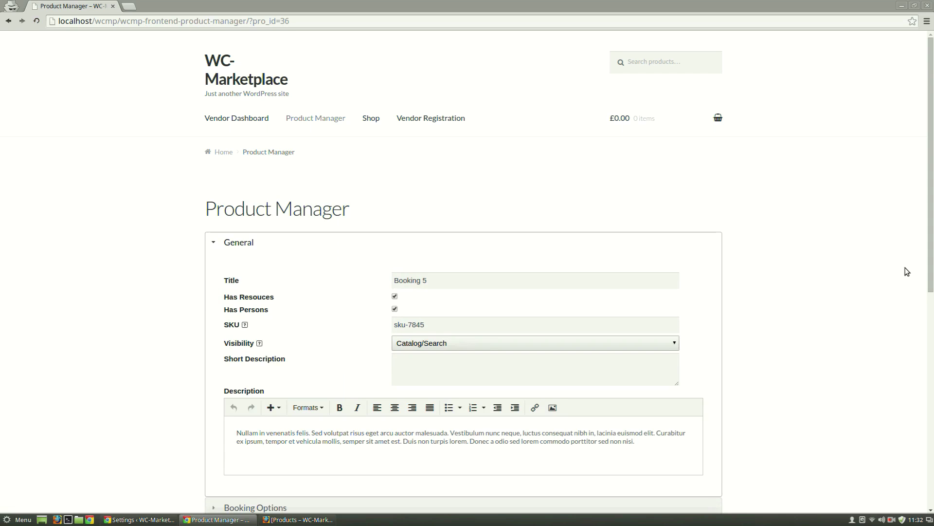
{"action": "left_click_drag", "start_coordinate": [933, 248], "coordinate": [933, 366]}
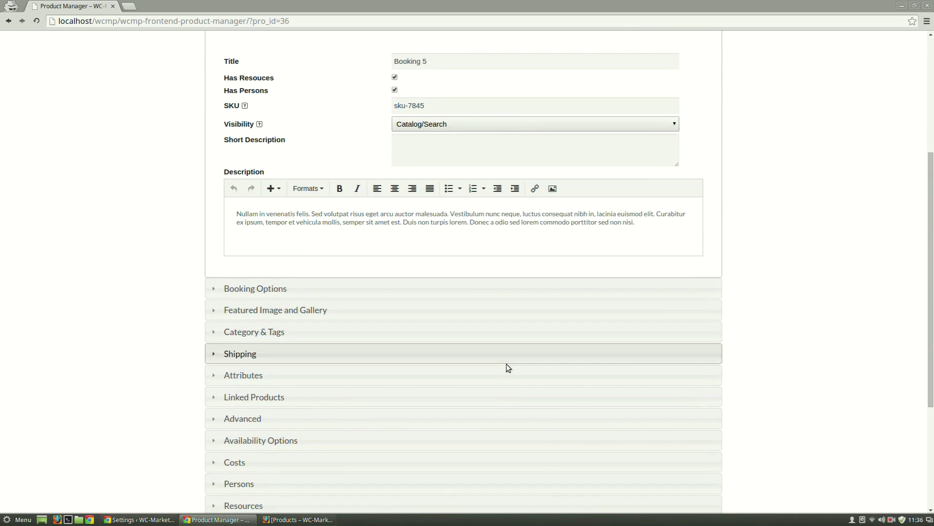
{"action": "left_click", "coordinate": [307, 519]}
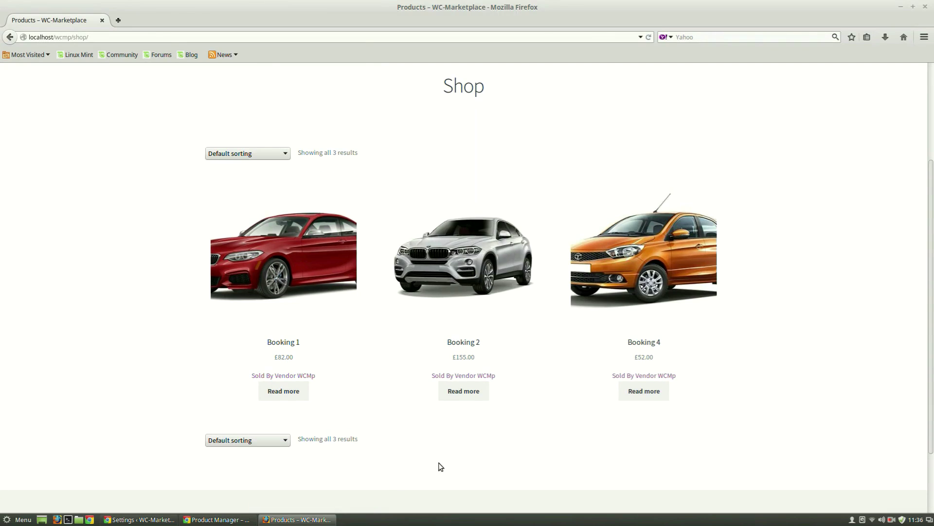
- Book Booking 2 for June 10 and check out, creating order 60
{"action": "left_click", "coordinate": [467, 395]}
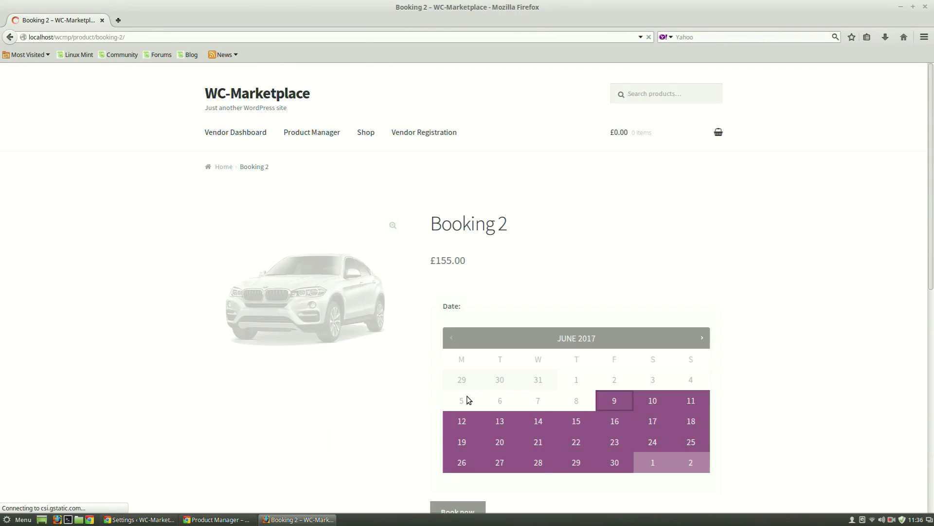
{"action": "scroll", "coordinate": [657, 292], "scroll_direction": "down", "scroll_amount": 5}
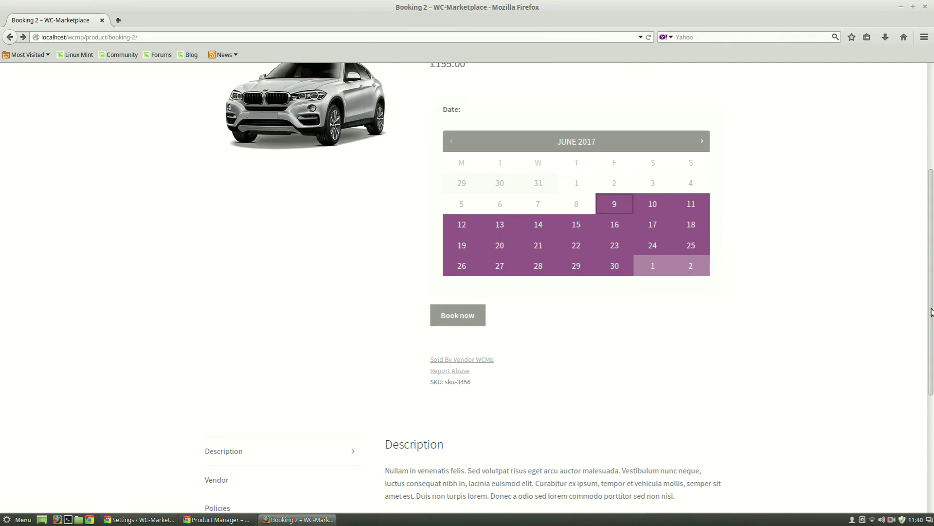
{"action": "left_click", "coordinate": [576, 246]}
{"action": "left_click", "coordinate": [463, 355]}
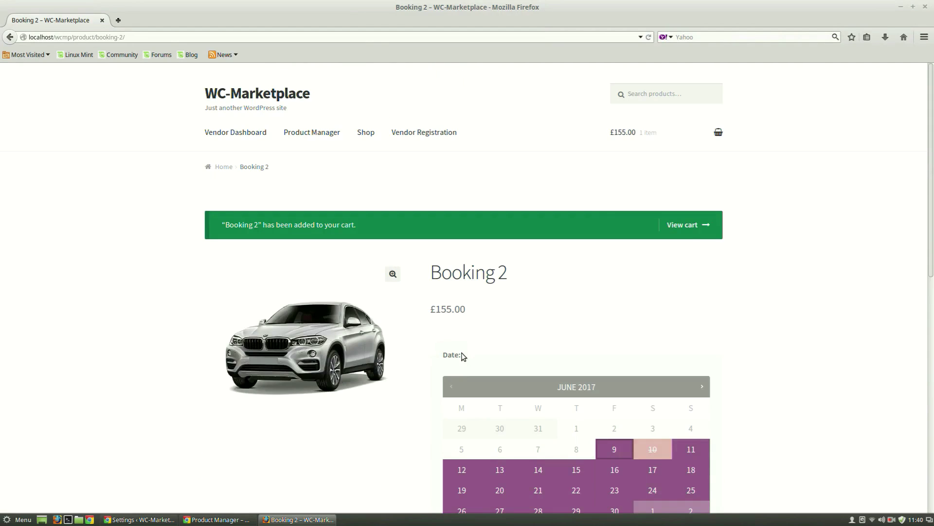
{"action": "left_click", "coordinate": [698, 224]}
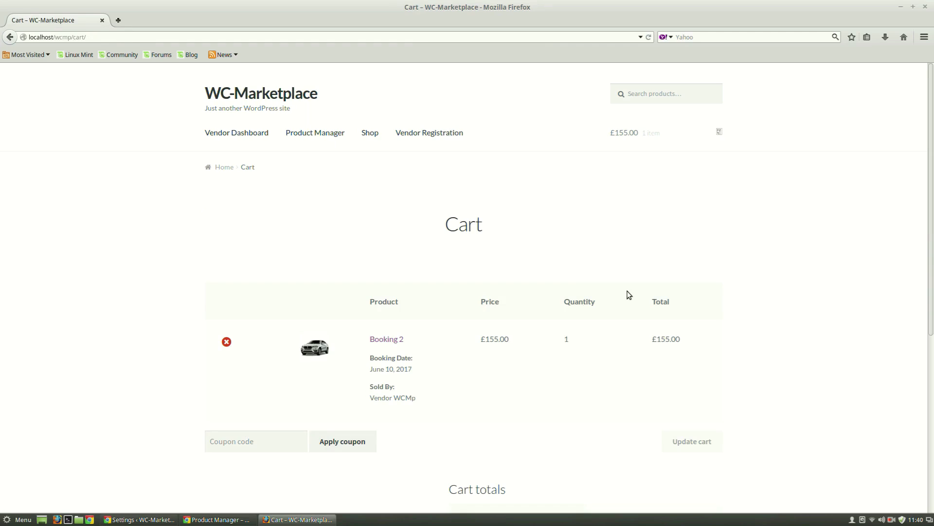
{"action": "left_click_drag", "start_coordinate": [926, 272], "coordinate": [927, 424]}
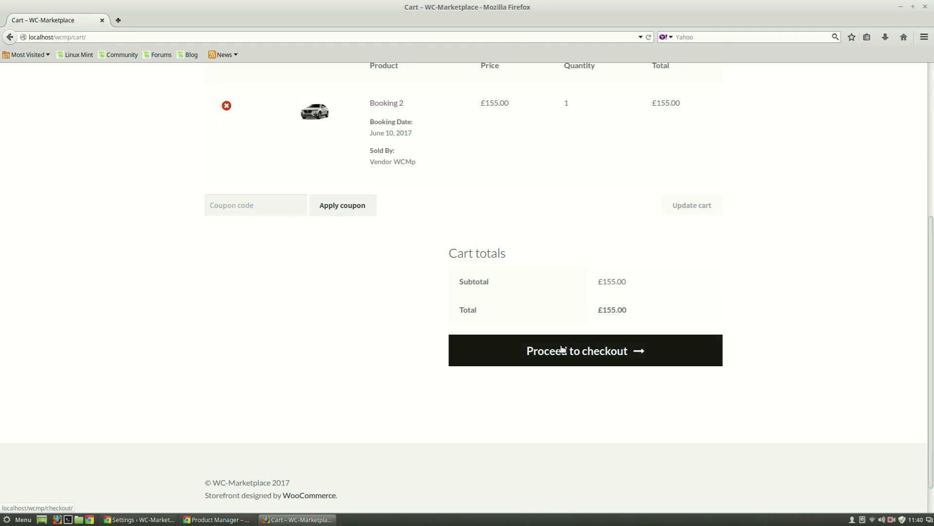
{"action": "left_click", "coordinate": [559, 350]}
{"action": "left_click_drag", "start_coordinate": [933, 192], "coordinate": [924, 359]}
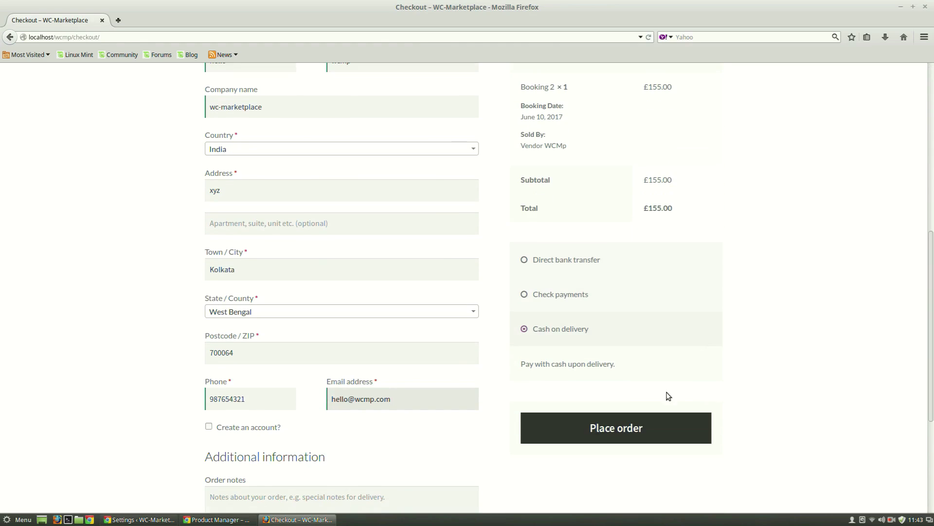
{"action": "left_click", "coordinate": [648, 426]}
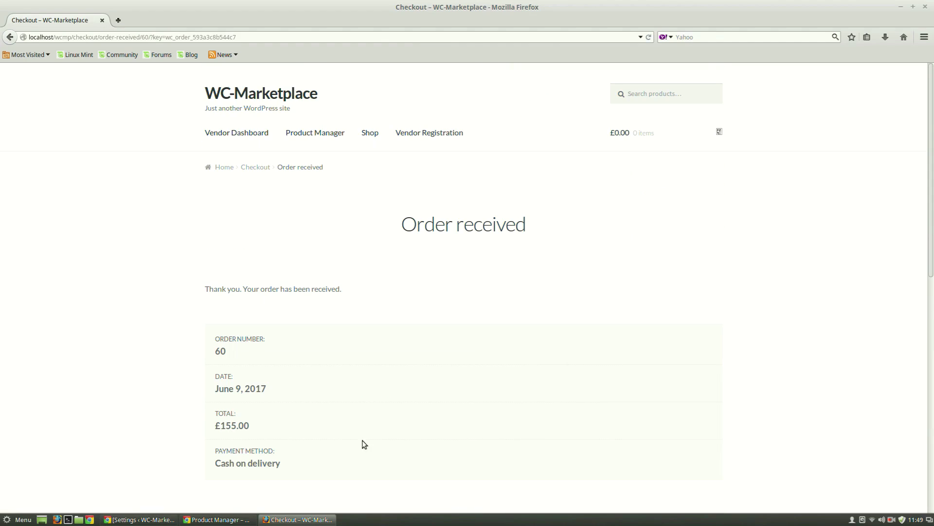
{"action": "left_click", "coordinate": [219, 519]}
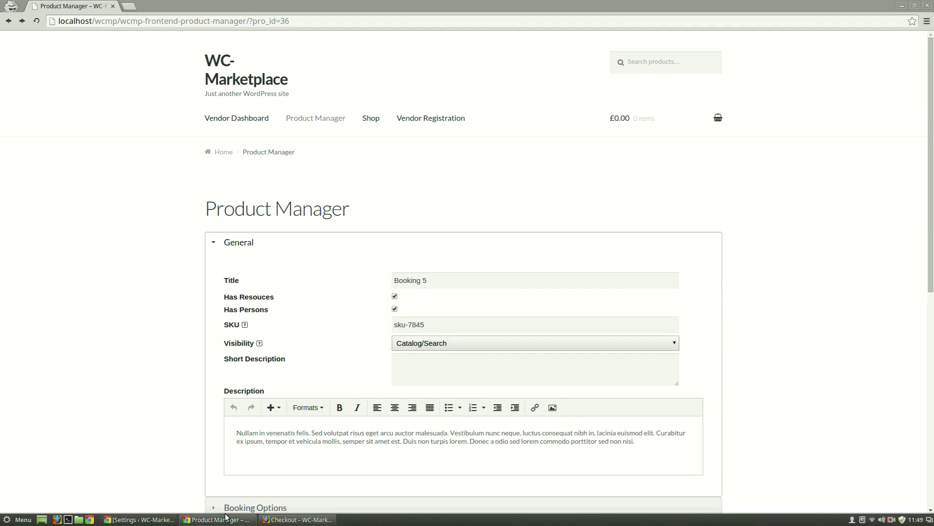
- Open booking #59's details from the vendor Bookings list, showing order #60 for June 10
{"action": "left_click", "coordinate": [234, 118]}
{"action": "scroll", "coordinate": [932, 205], "scroll_direction": "down", "scroll_amount": 3}
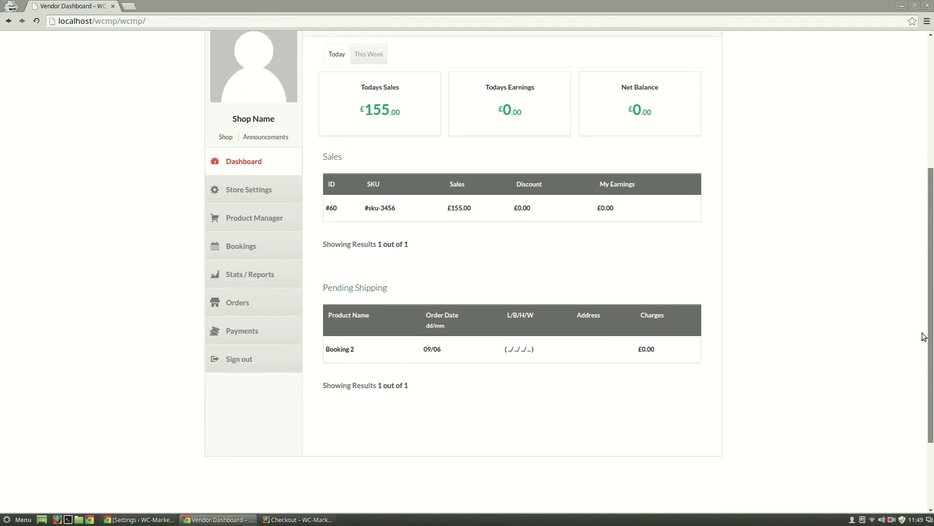
{"action": "left_click", "coordinate": [260, 248]}
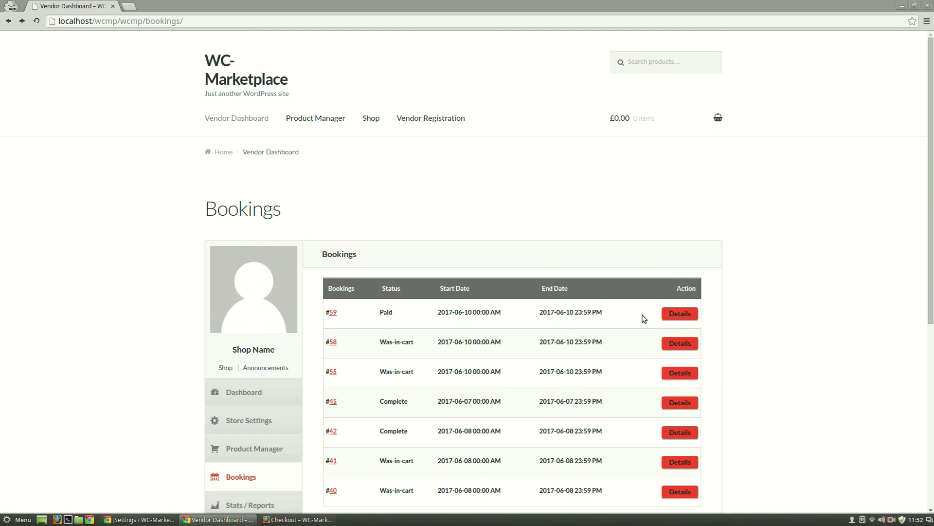
{"action": "left_click", "coordinate": [671, 315]}
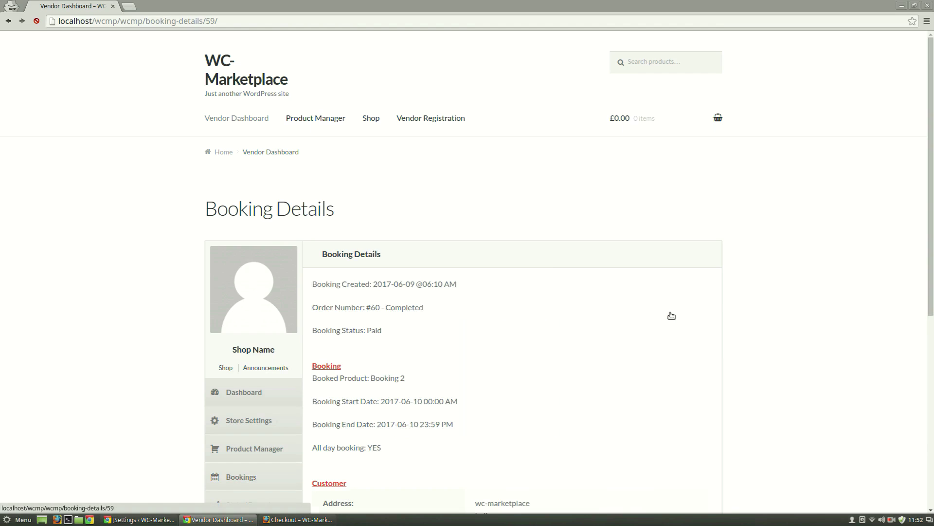
{"action": "mouse_move", "coordinate": [931, 183]}
{"action": "left_mouse_down"}
{"action": "mouse_move", "coordinate": [932, 257]}
{"action": "mouse_move", "coordinate": [849, 336]}
{"action": "left_mouse_up"}
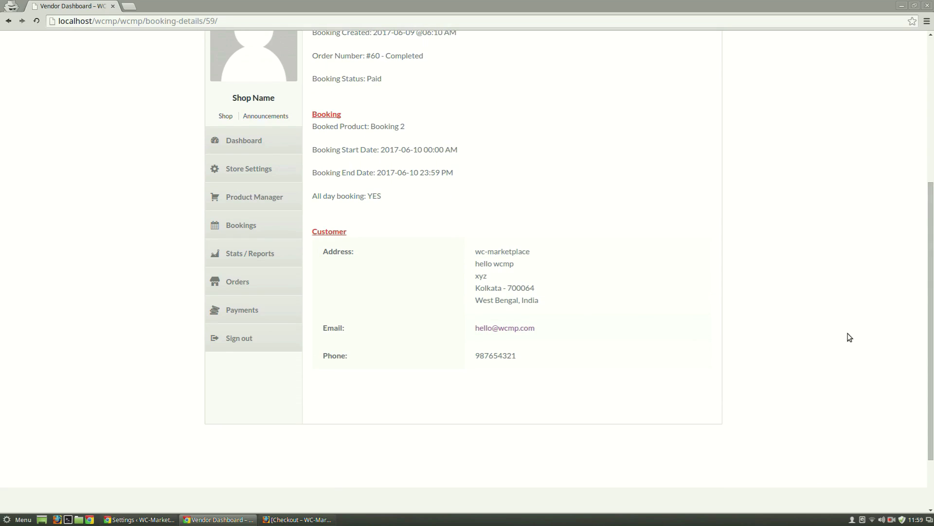
{"action": "left_click_drag", "start_coordinate": [932, 321], "coordinate": [932, 177]}
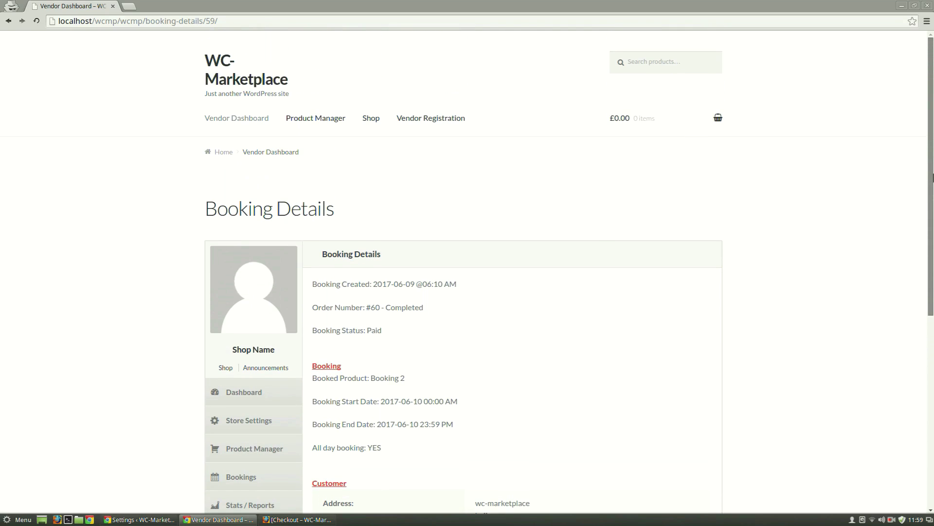